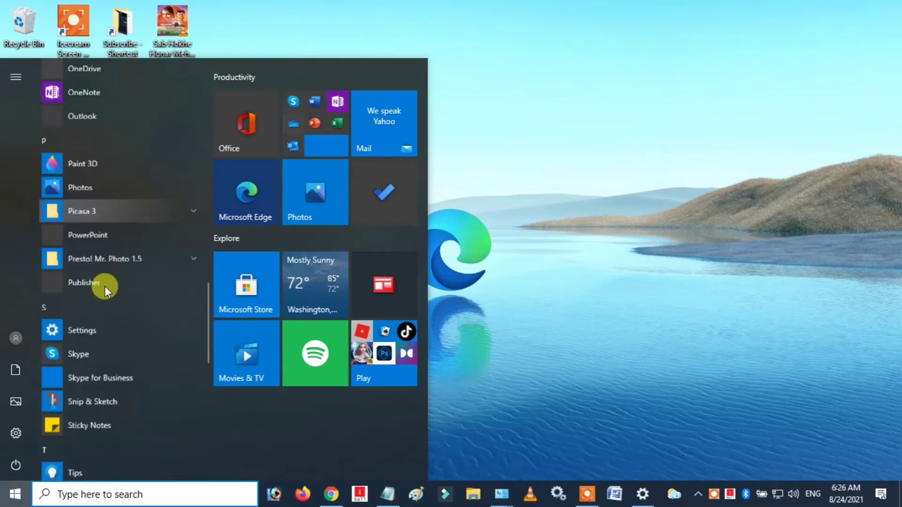
Open Control Panel from the Windows System folder in the list of installed apps.
scroll(106, 292, "up", 5)
scroll(106, 283, "down", 3)
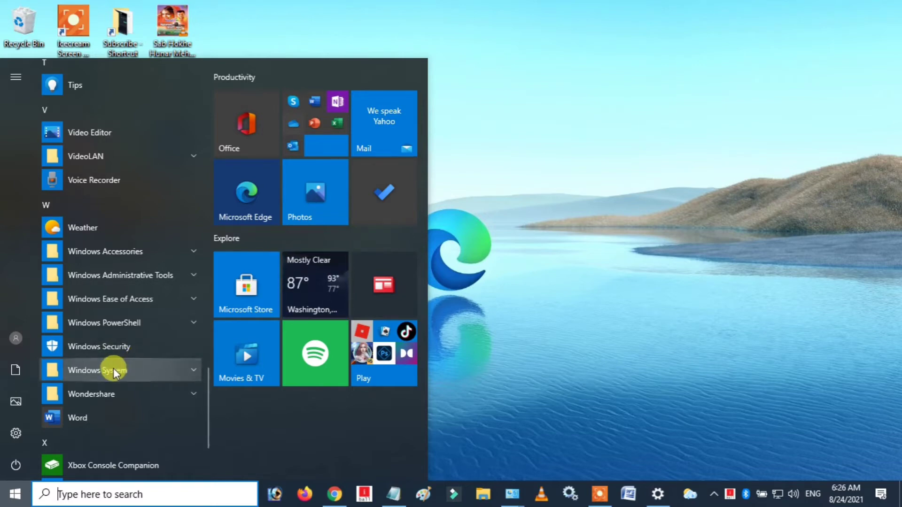
left_click(123, 365)
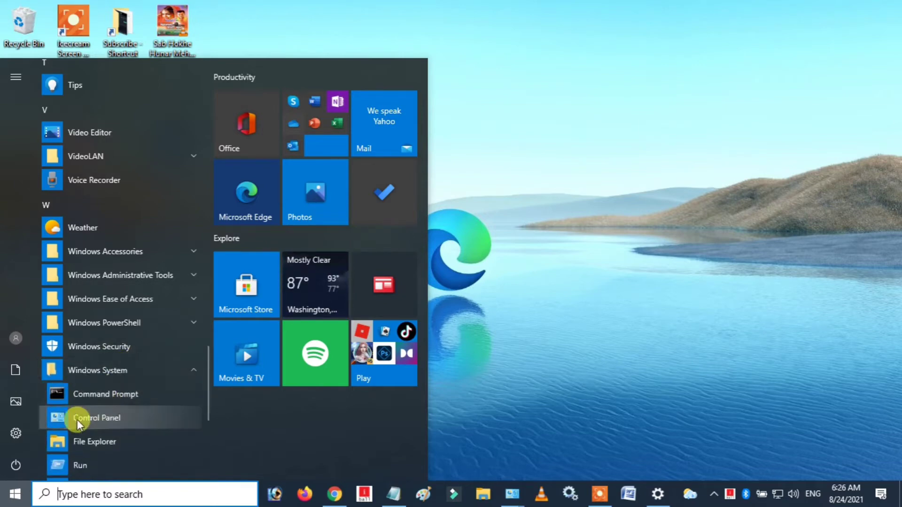
left_click(115, 418)
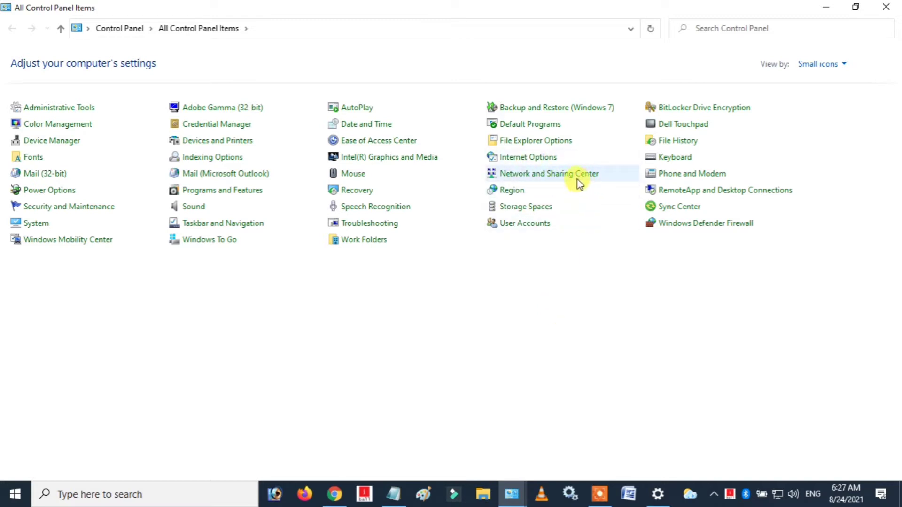
Switch the Control Panel view to Large icons, to Category and back to Small icons.
left_click(566, 177)
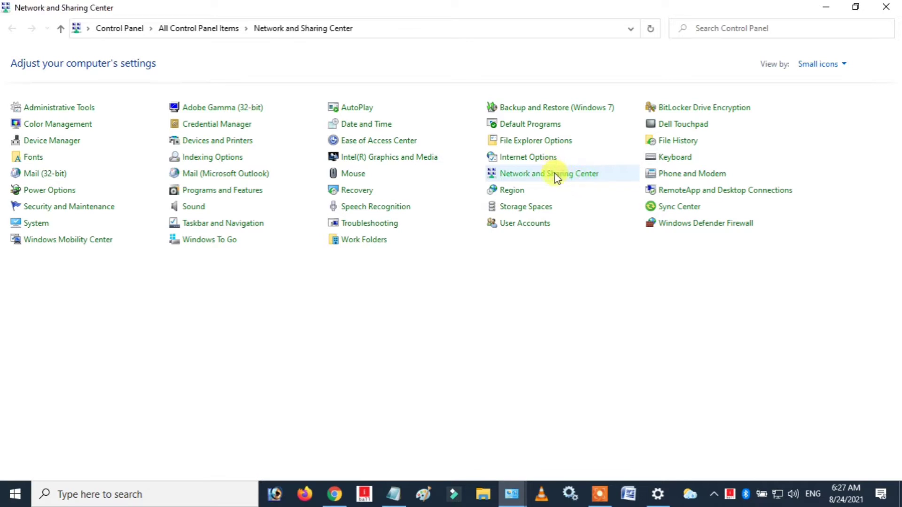
left_click(14, 30)
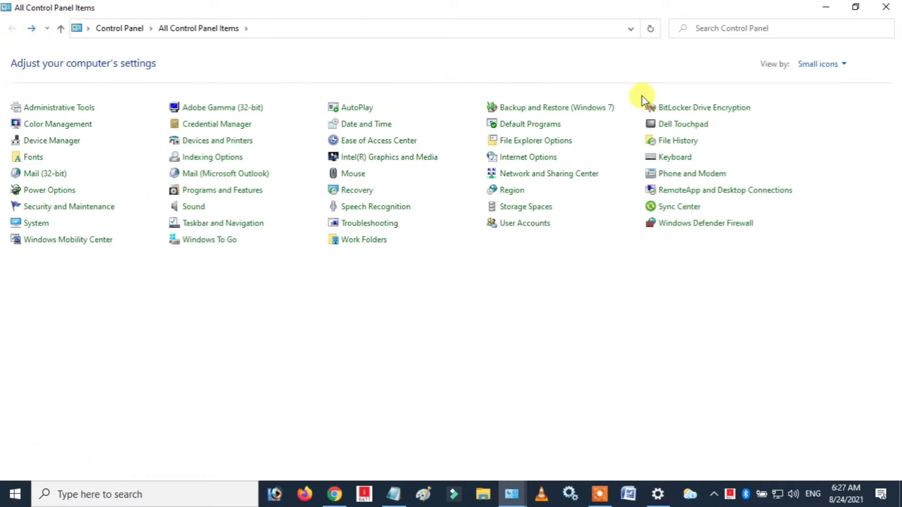
left_click(846, 65)
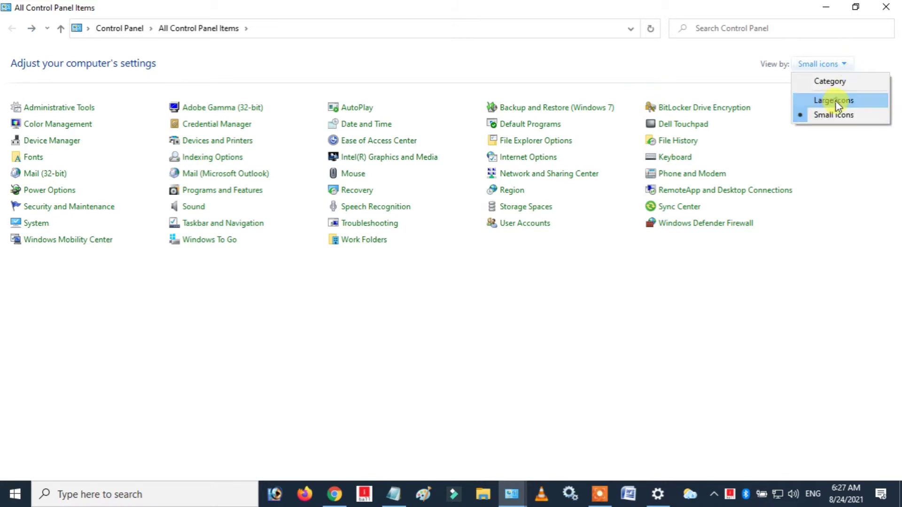
left_click(836, 101)
left_click(830, 70)
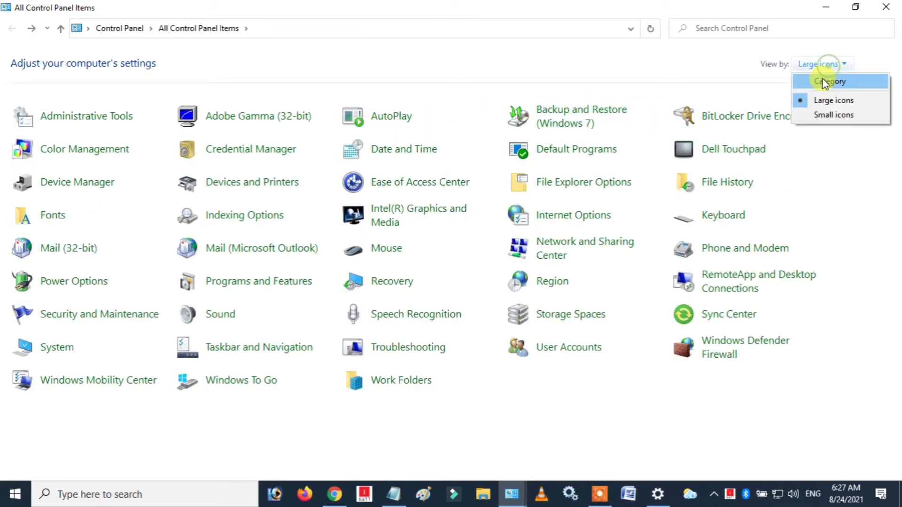
left_click(825, 82)
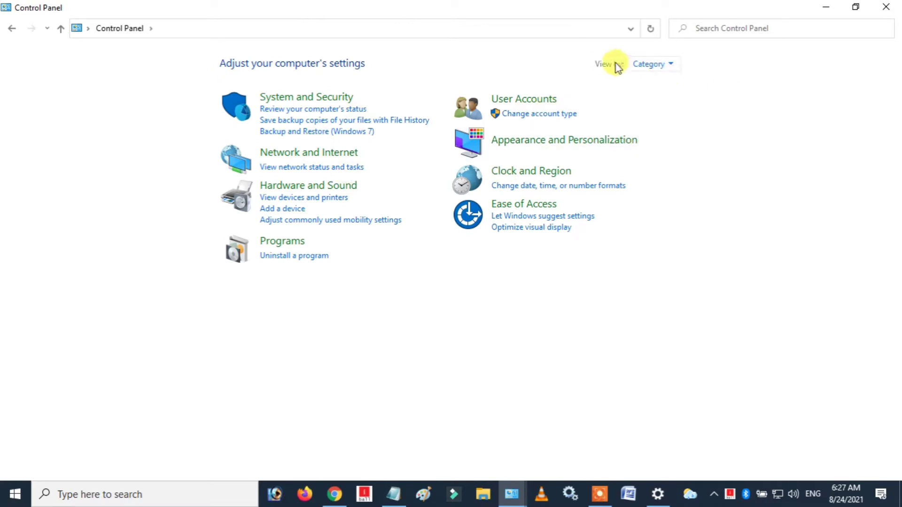
left_click(653, 66)
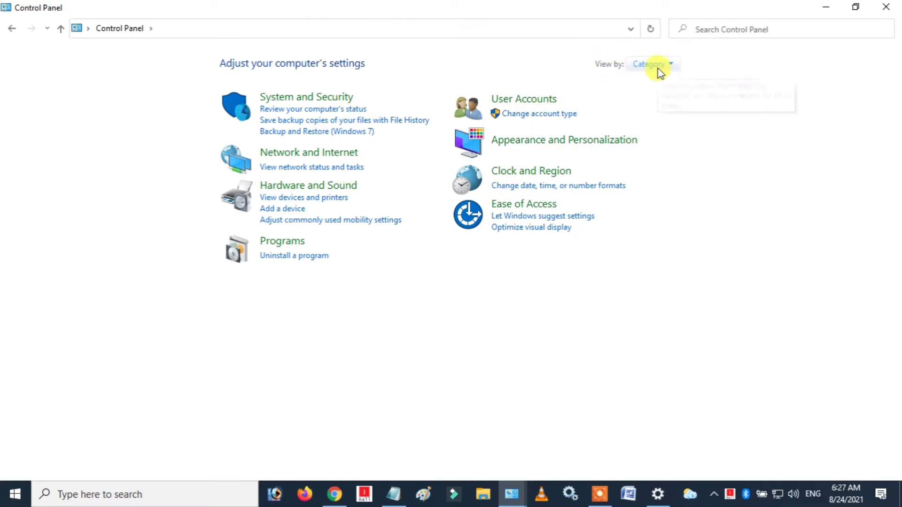
left_click(682, 121)
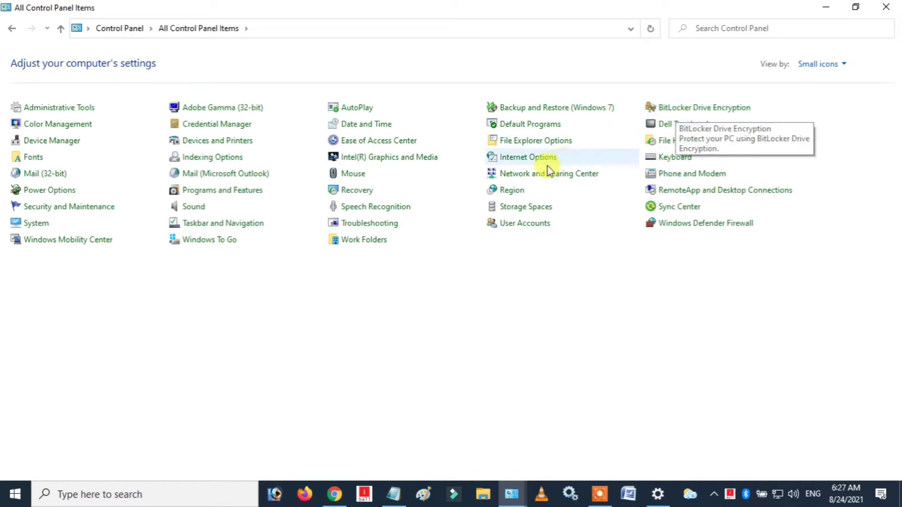
Open the advanced sharing settings in Network and Sharing Center and examine the Private profile's discovery and sharing options.
left_click(581, 177)
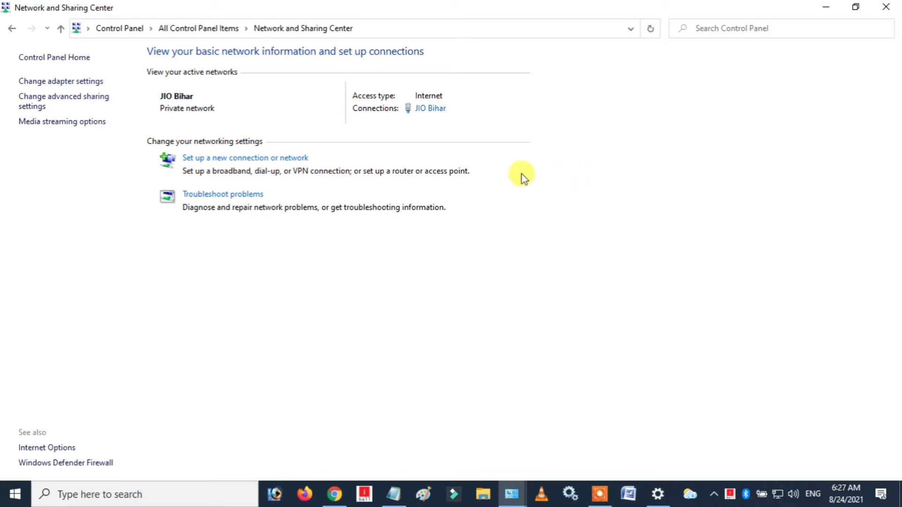
left_click(76, 105)
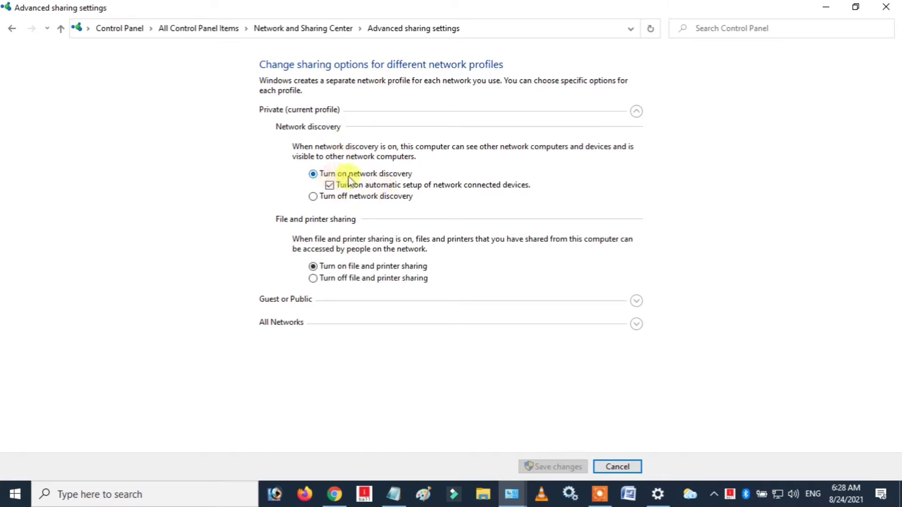
left_click(636, 113)
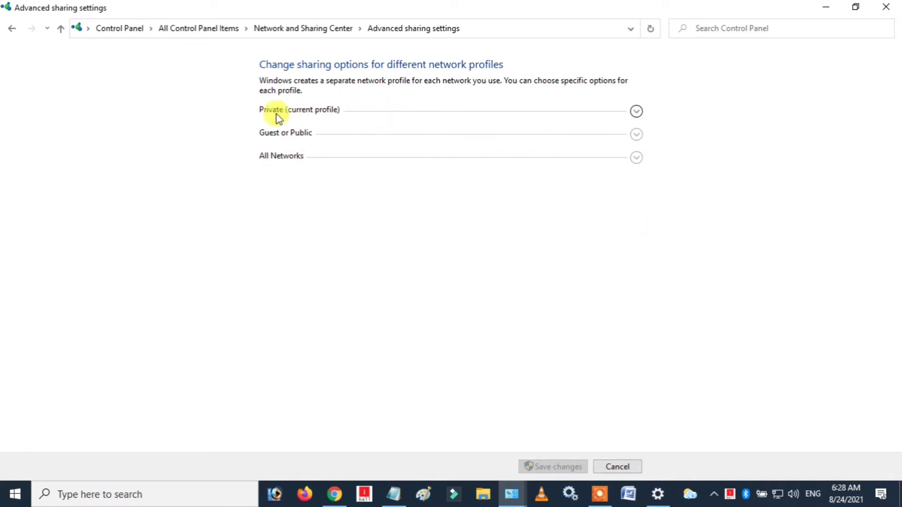
left_click(636, 112)
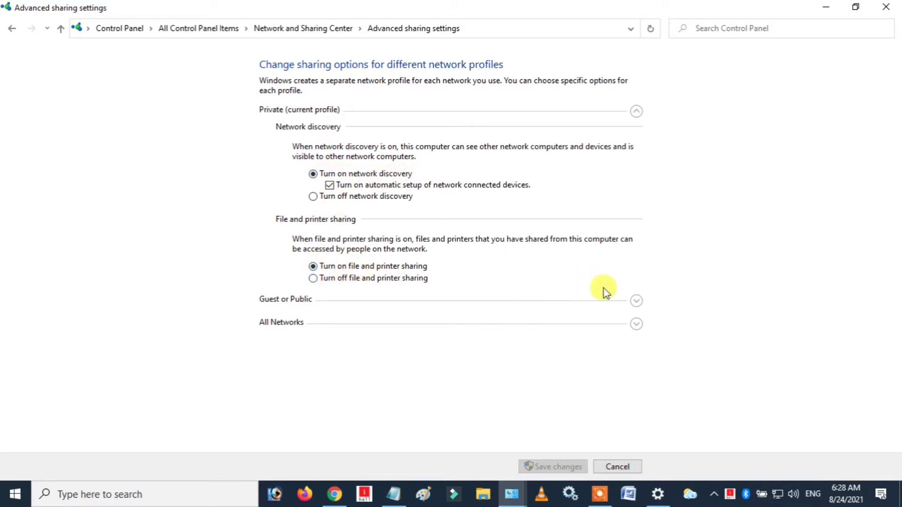
Review the network discovery and sharing options of the Guest or Public and All Networks profiles.
left_click(635, 301)
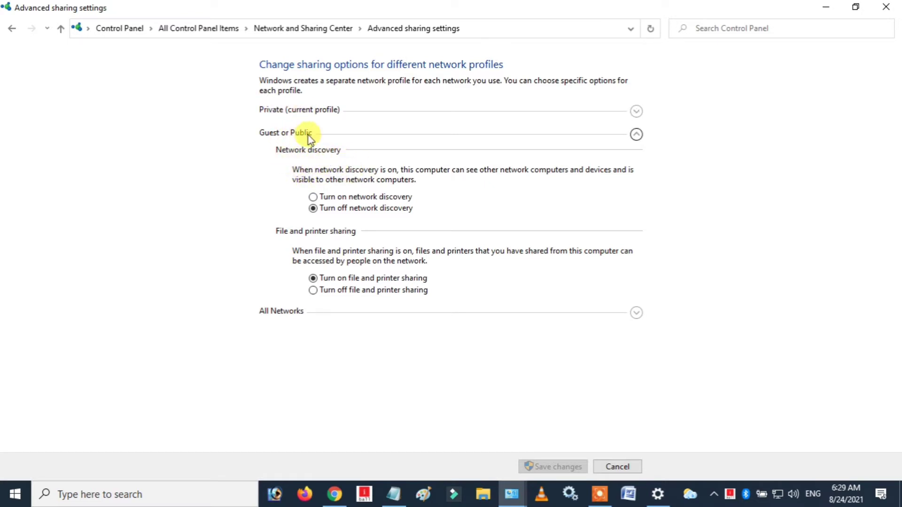
left_click(637, 135)
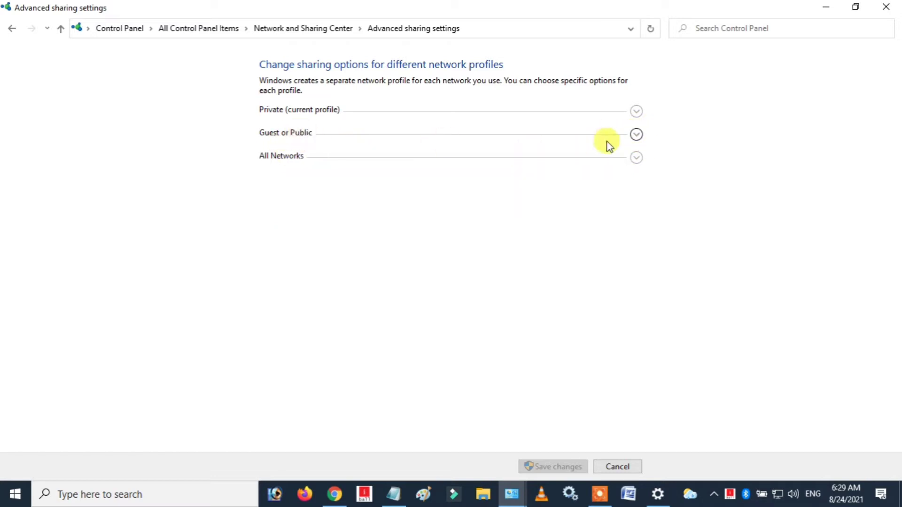
left_click(637, 137)
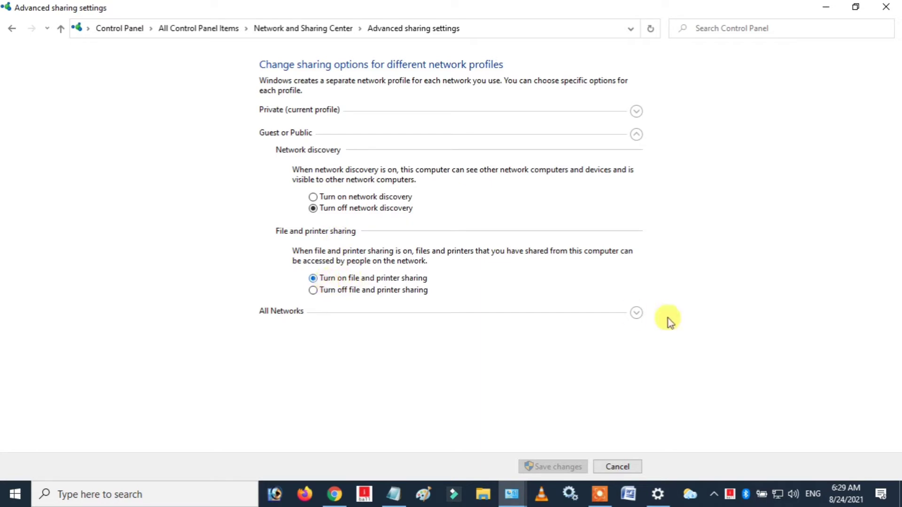
left_click(636, 136)
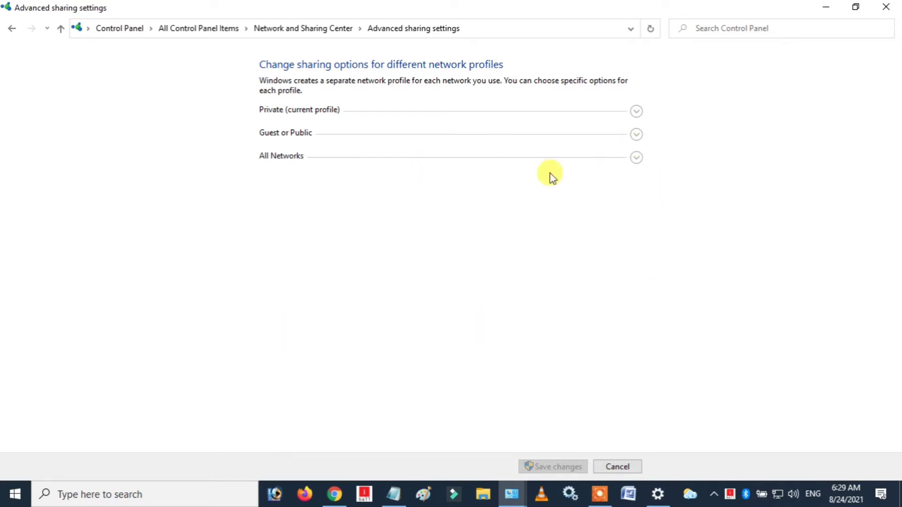
left_click(636, 157)
left_click(309, 197)
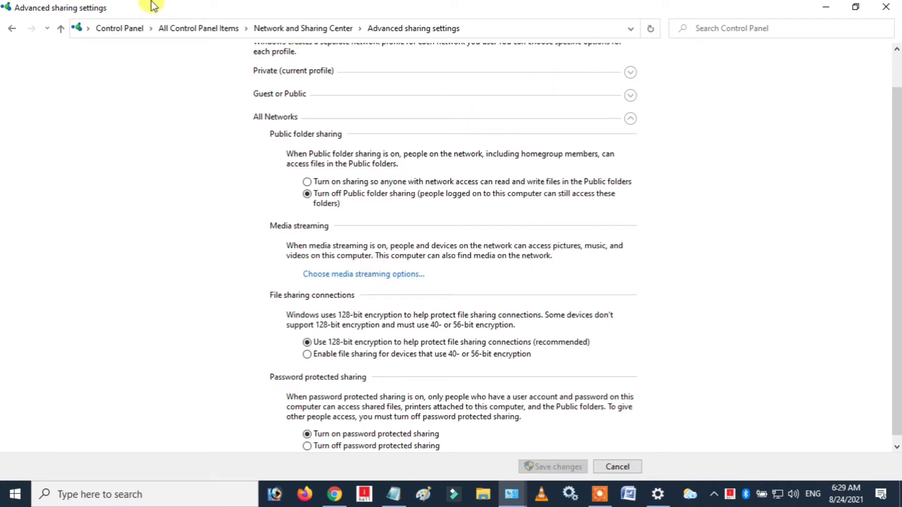
Reopen Network and Sharing Center from the full Control Panel list and view the JIO Bihar connection's status.
left_click(10, 29)
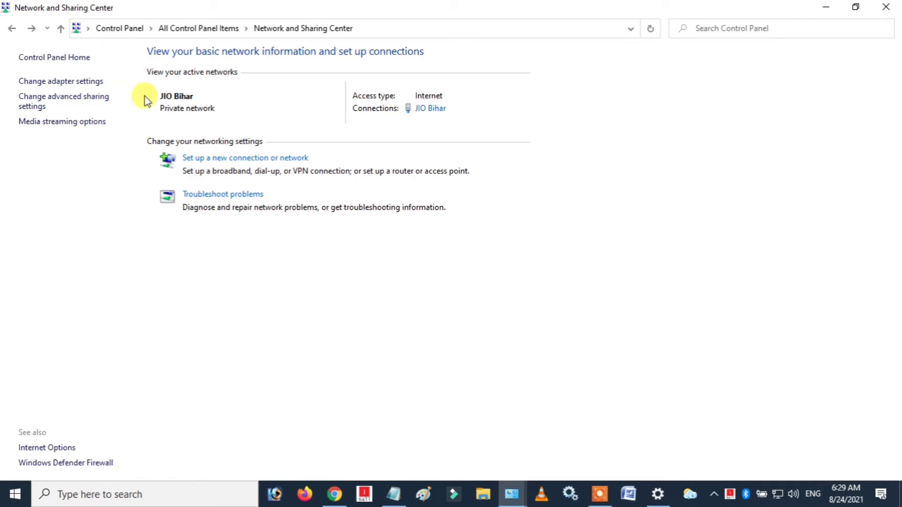
left_click(207, 30)
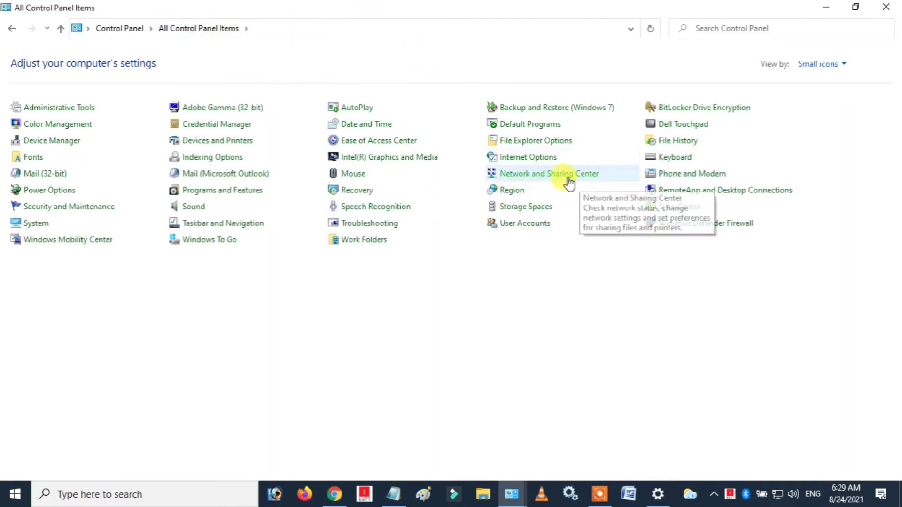
left_click(585, 180)
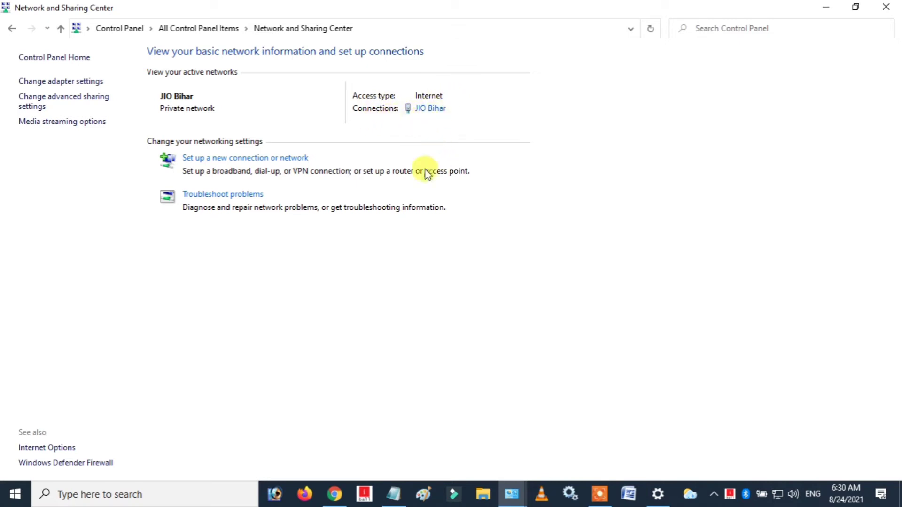
left_click(434, 110)
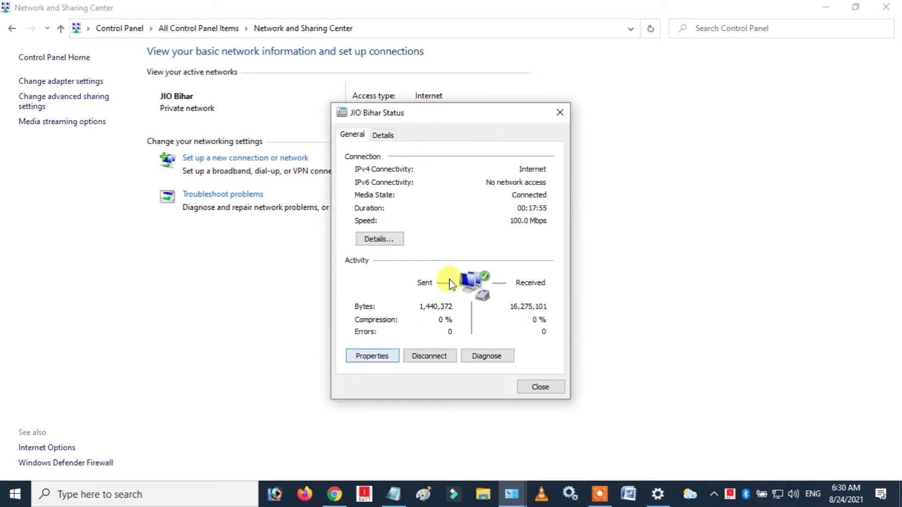
left_click(559, 115)
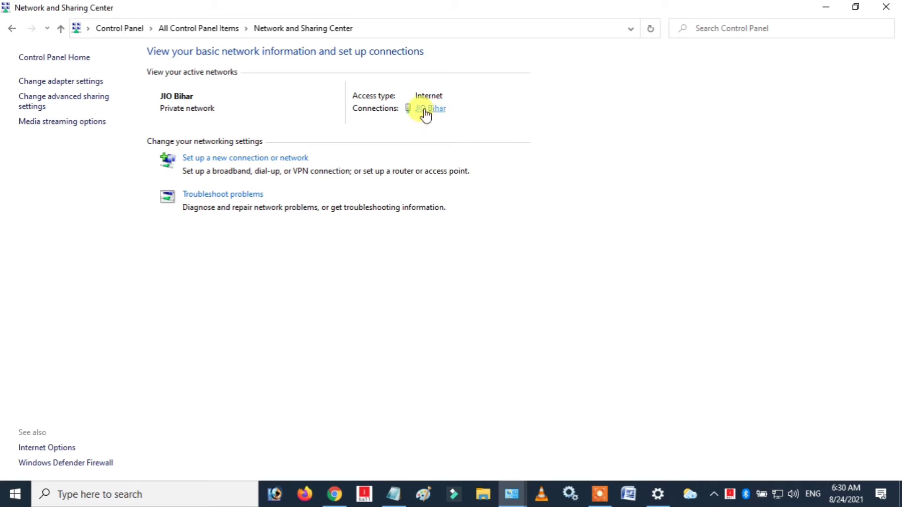
In the JIO Bihar connection's sharing properties, allow other network users to connect through this computer's Internet connection and view the home networking choices.
left_click(425, 109)
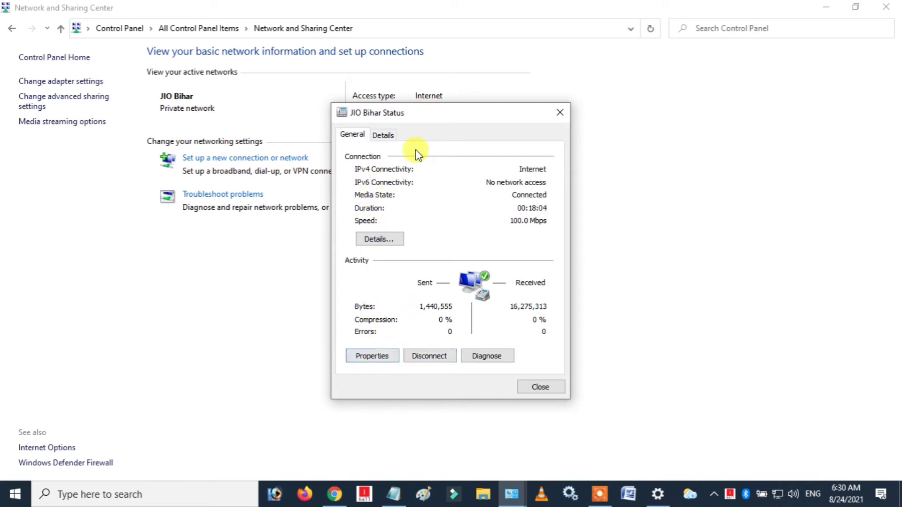
left_click(368, 355)
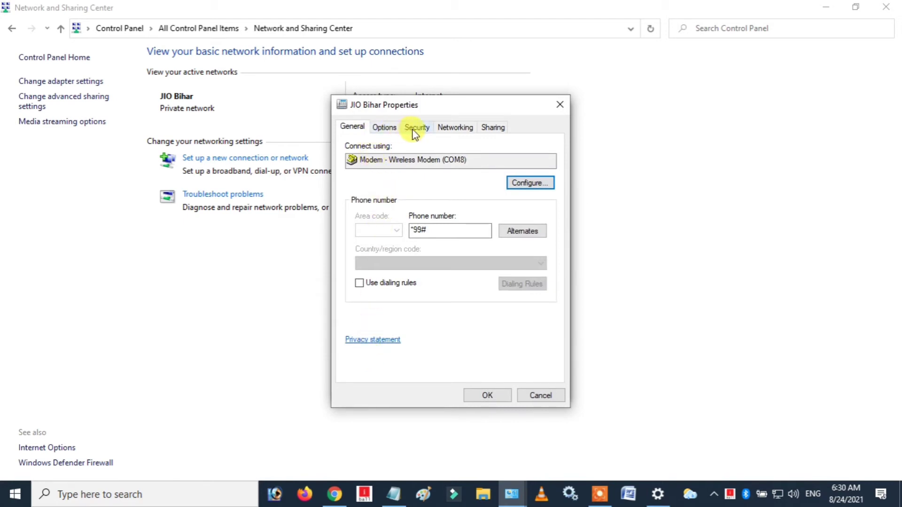
left_click(463, 127)
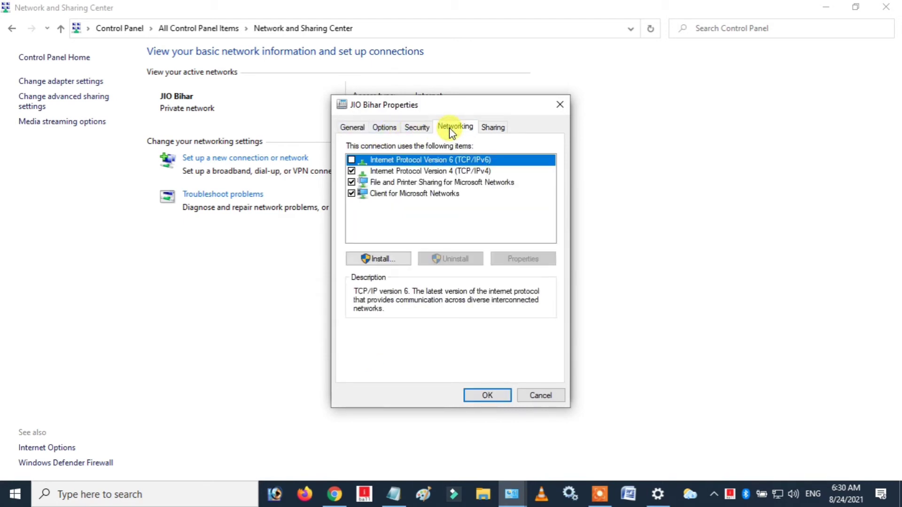
left_click(494, 128)
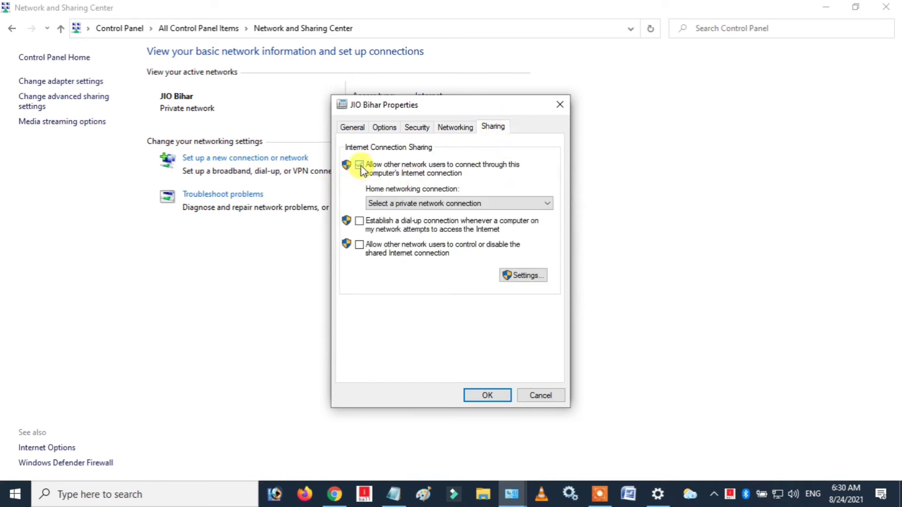
left_click(421, 205)
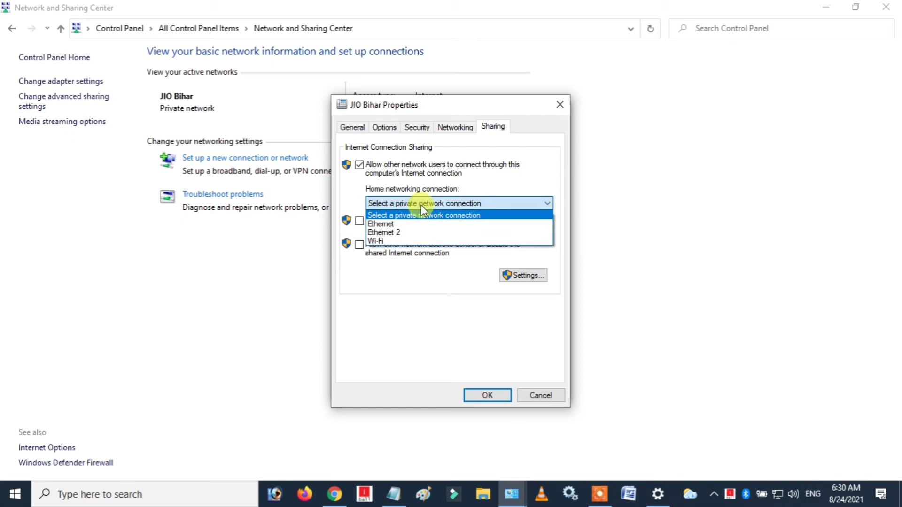
left_click(423, 301)
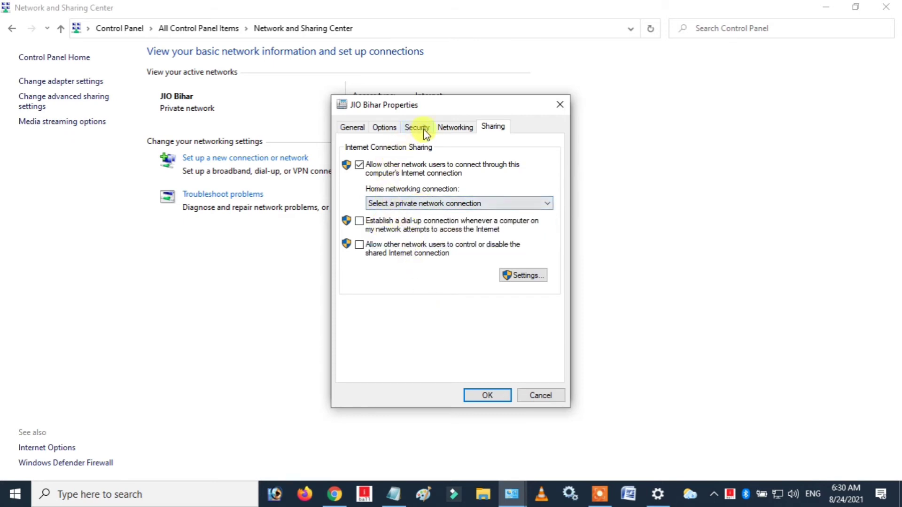
Try to view the Networking, General and Options pages of the connection properties, dismissing each message.
left_click(454, 134)
left_click(576, 209)
left_click(350, 125)
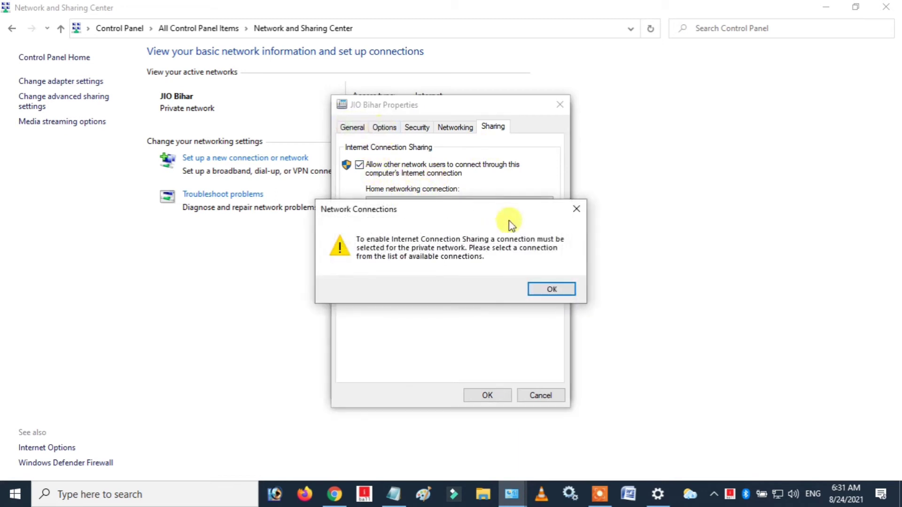
left_click(574, 212)
left_click(386, 130)
left_click(579, 213)
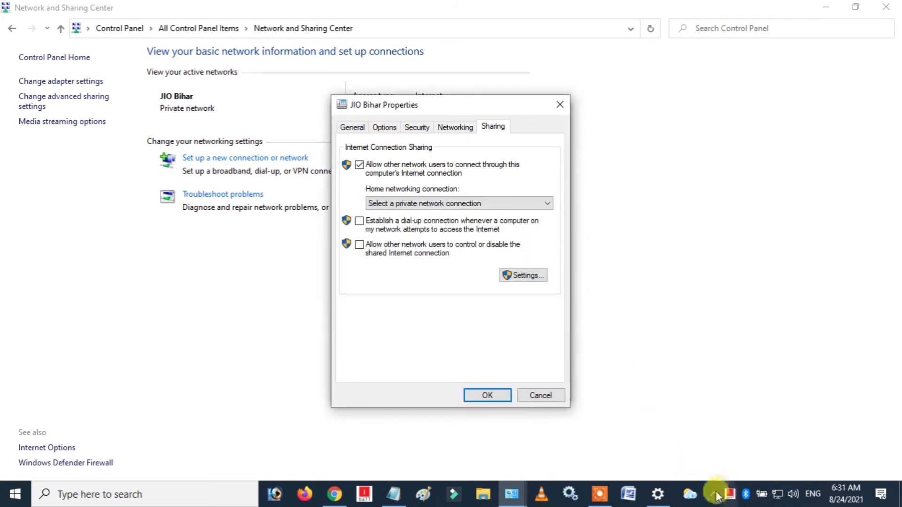
Open the iBall Airway modem program, disconnect the Internet connection and return to Network and Sharing Center.
right_click(731, 494)
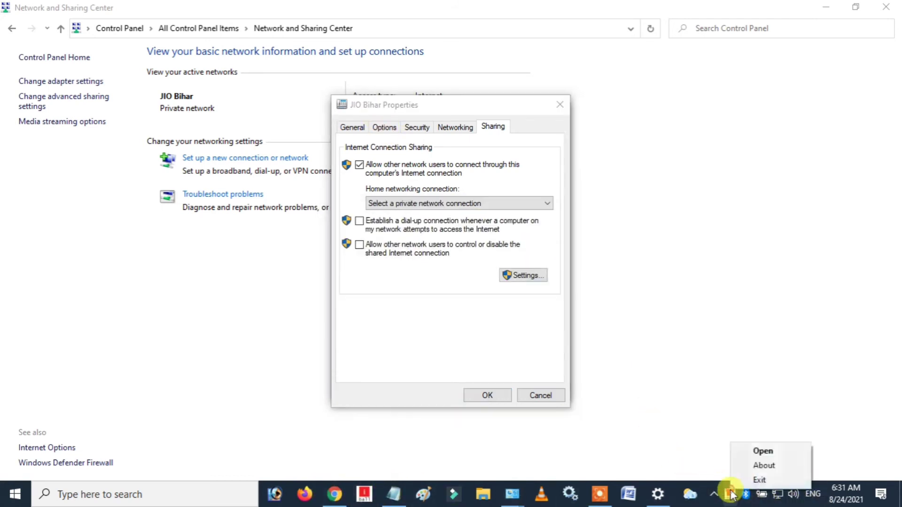
left_click(751, 450)
left_click(438, 268)
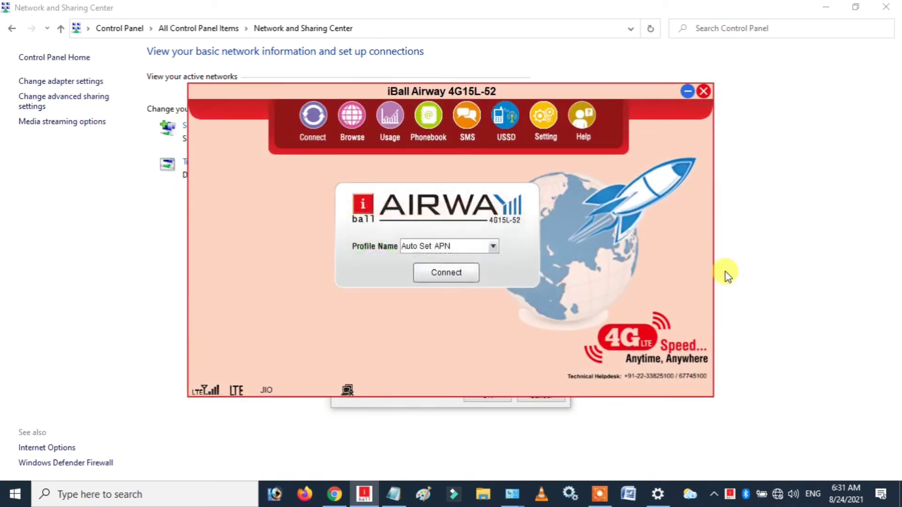
left_click(768, 246)
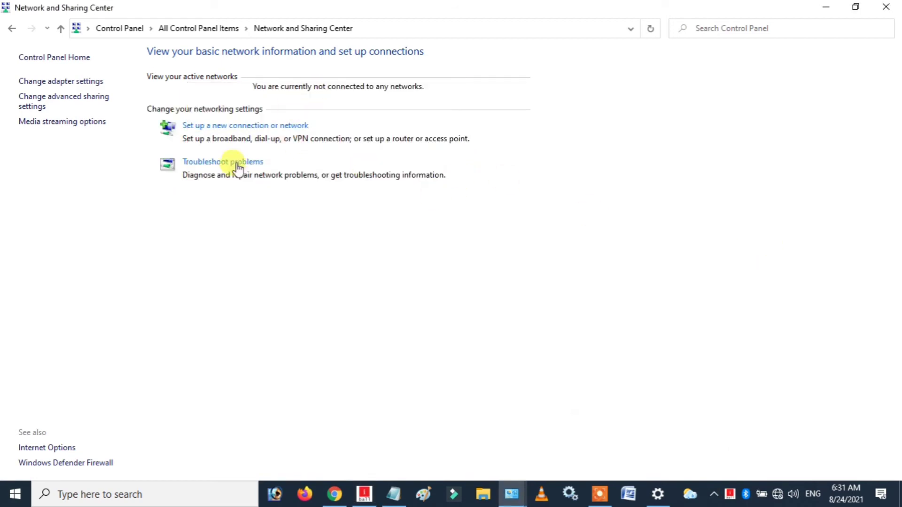
Reconnect the Internet in the iBall Airway modem program with the Auto Set APN profile and return to Network and Sharing Center.
right_click(729, 493)
left_click(432, 280)
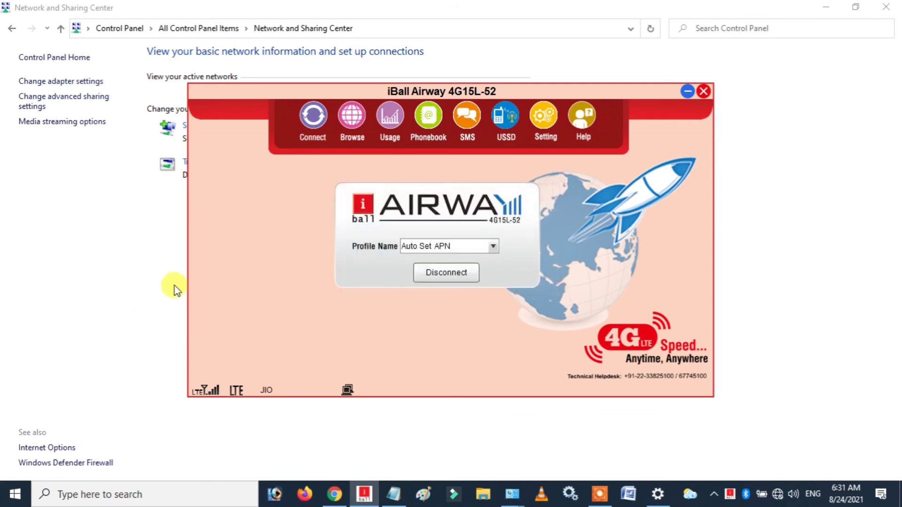
left_click(687, 91)
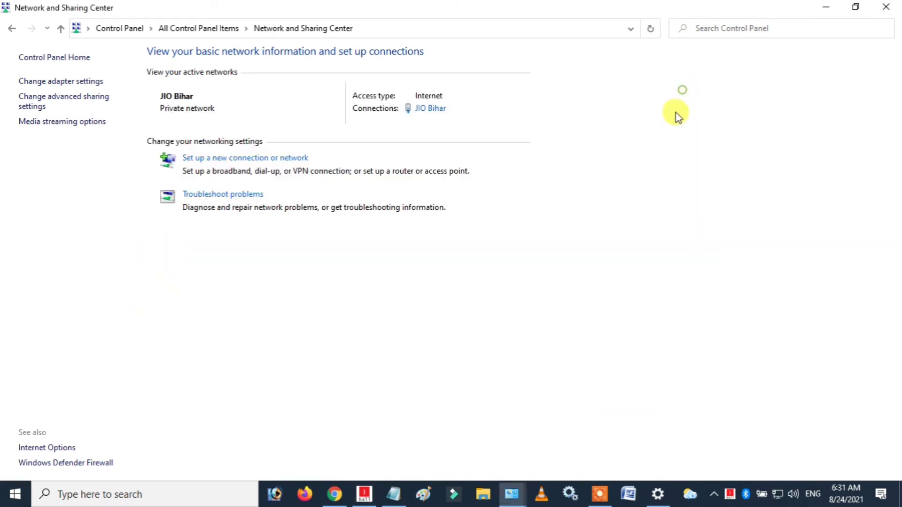
View the home networking connection choices in the JIO Bihar connection's sharing properties and close the properties without saving.
left_click(433, 111)
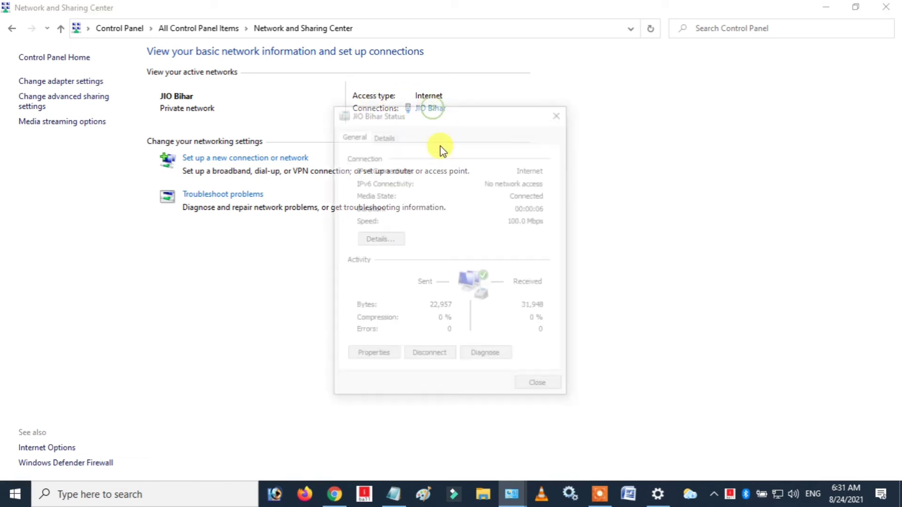
left_click(372, 361)
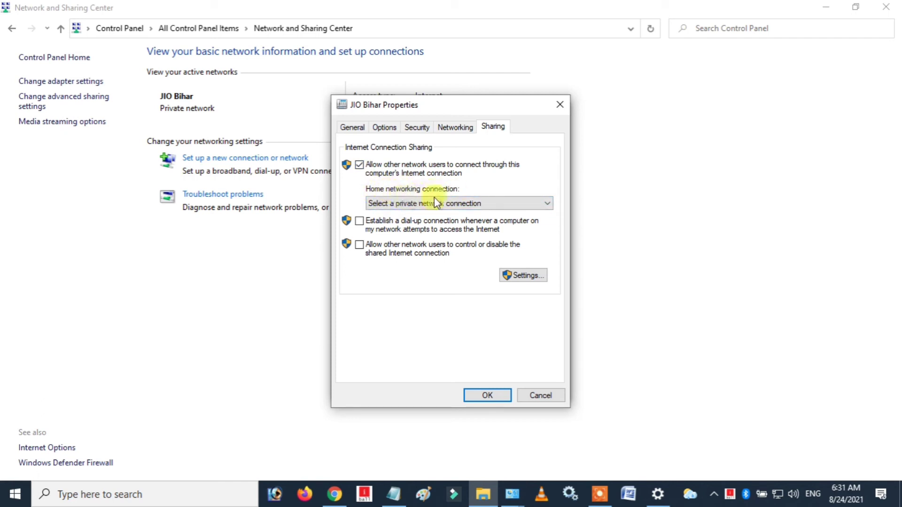
left_click(423, 204)
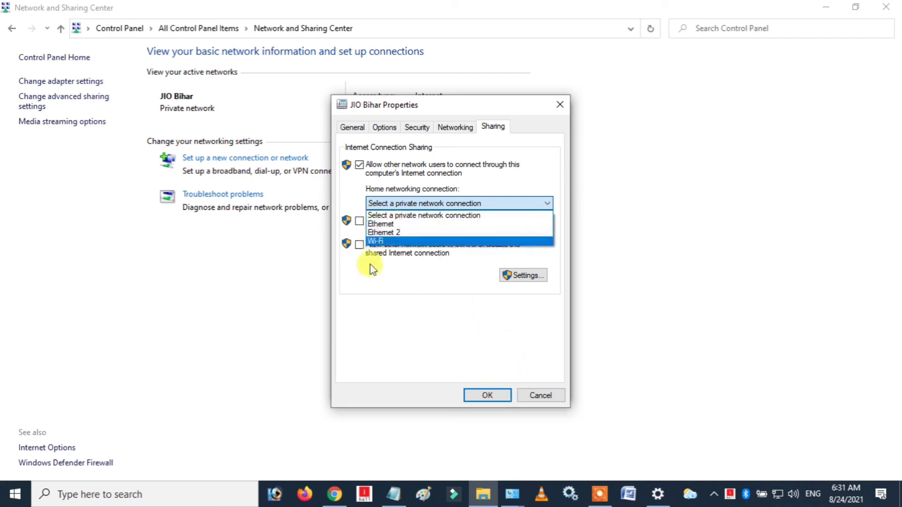
left_click(367, 291)
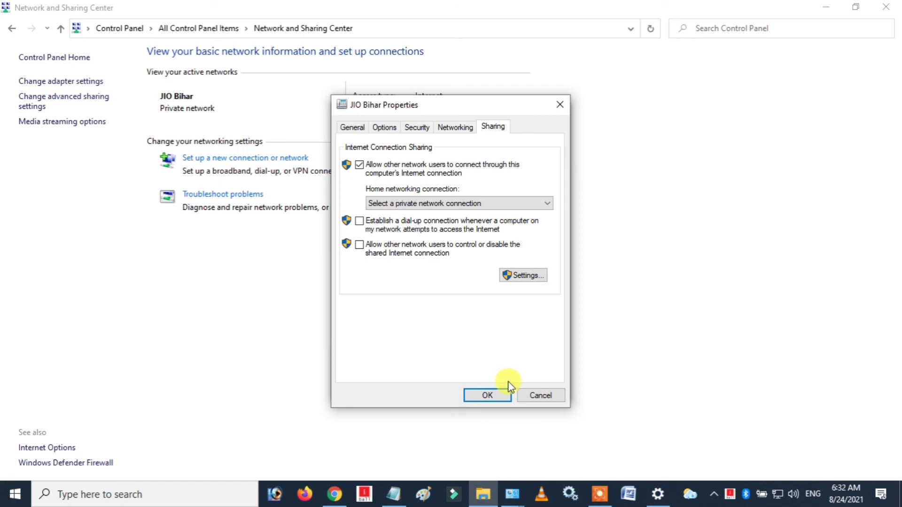
left_click(545, 395)
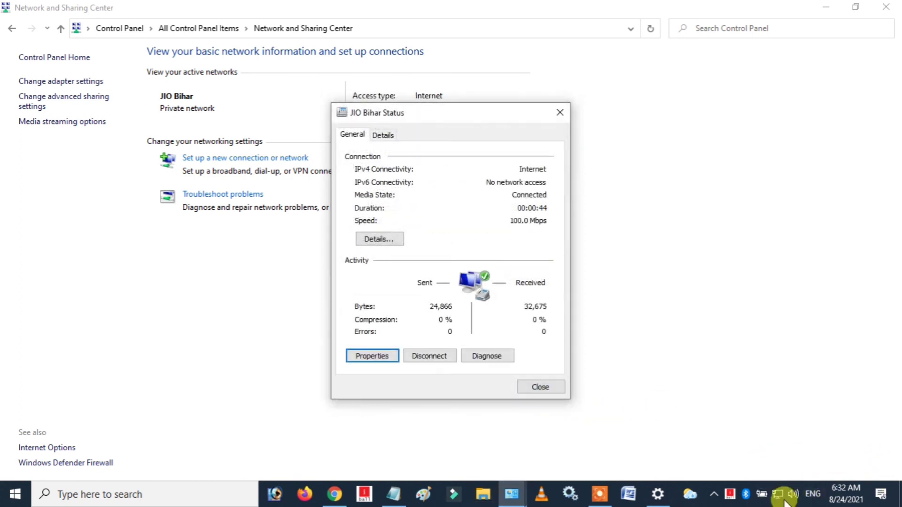
Show the available network connections together with the Wi-Fi, Airplane mode and Mobile hotspot controls.
left_click(779, 496)
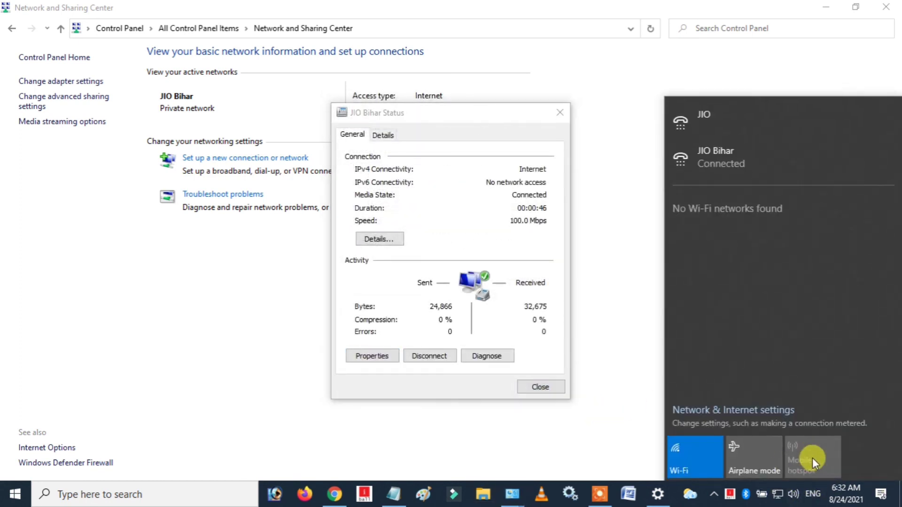